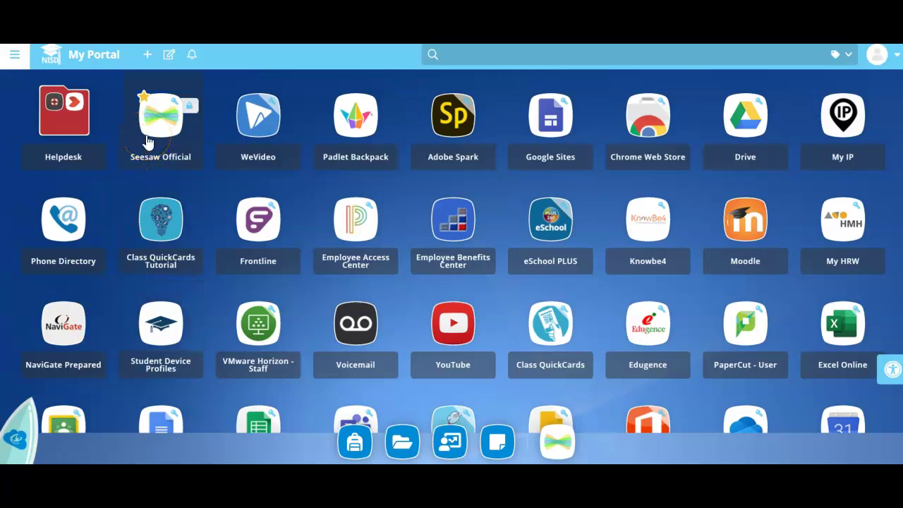
- Launch Seesaw Official from the ClassLink My Portal app grid
{"action": "mouse_move", "coordinate": [147, 143]}
{"action": "left_mouse_down"}
{"action": "mouse_move", "coordinate": [210, 160]}
{"action": "mouse_move", "coordinate": [160, 134]}
{"action": "left_mouse_up"}
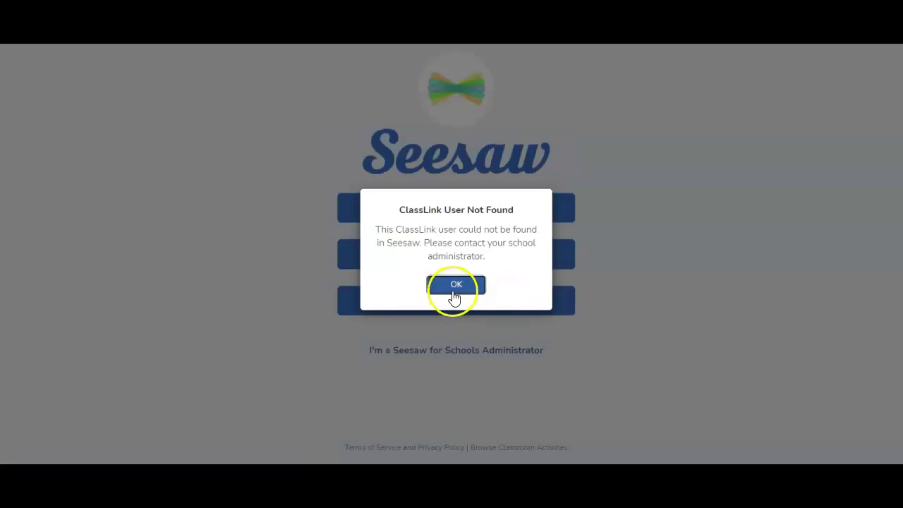
- Past the ClassLink error, sign in as a teacher with the first Google account
{"action": "left_click", "coordinate": [455, 217]}
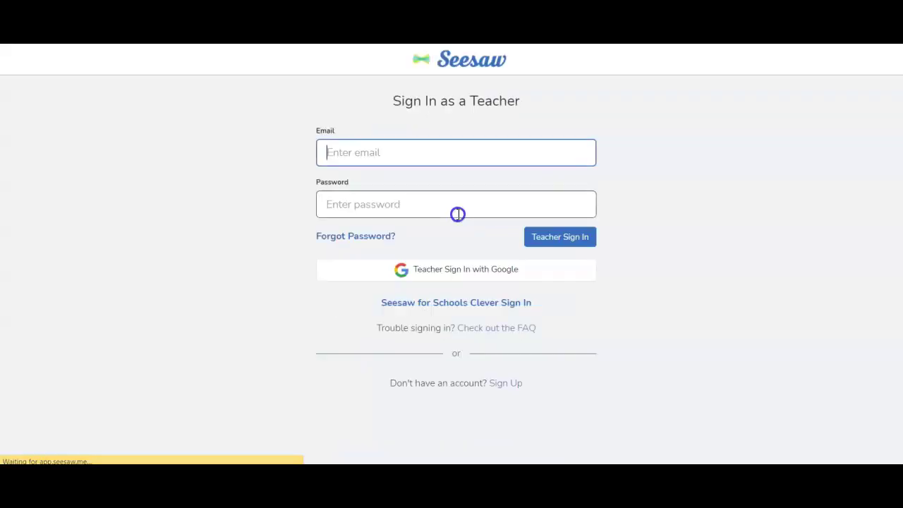
{"action": "left_click", "coordinate": [436, 263]}
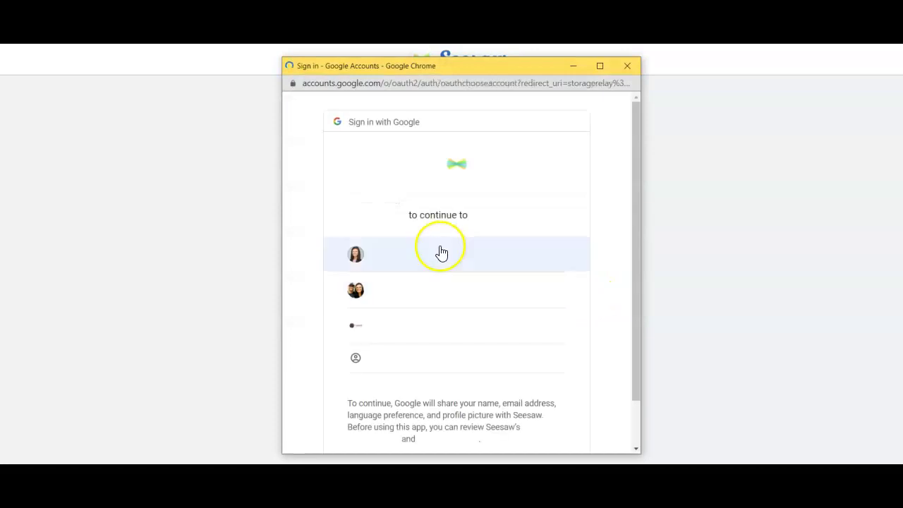
{"action": "left_click", "coordinate": [438, 255]}
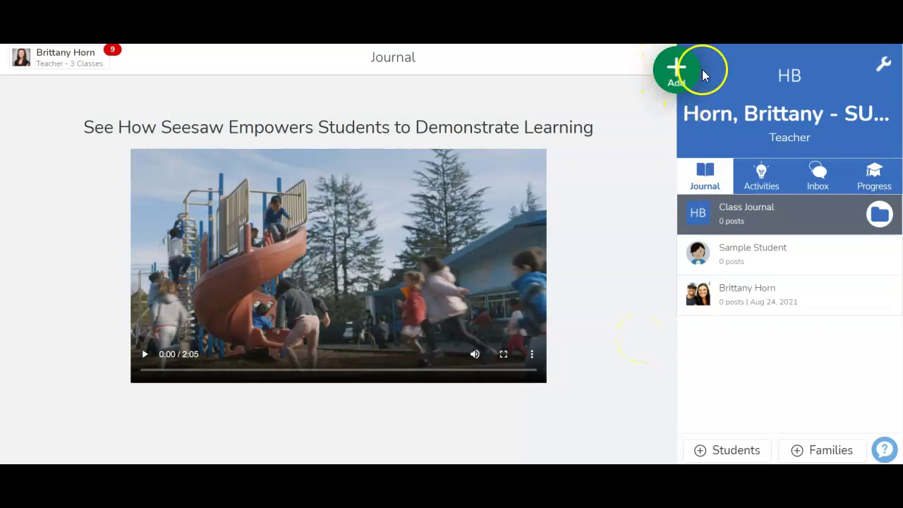
- Open Assign Activity from the green Add menu and browse My Library
{"action": "left_click", "coordinate": [679, 69]}
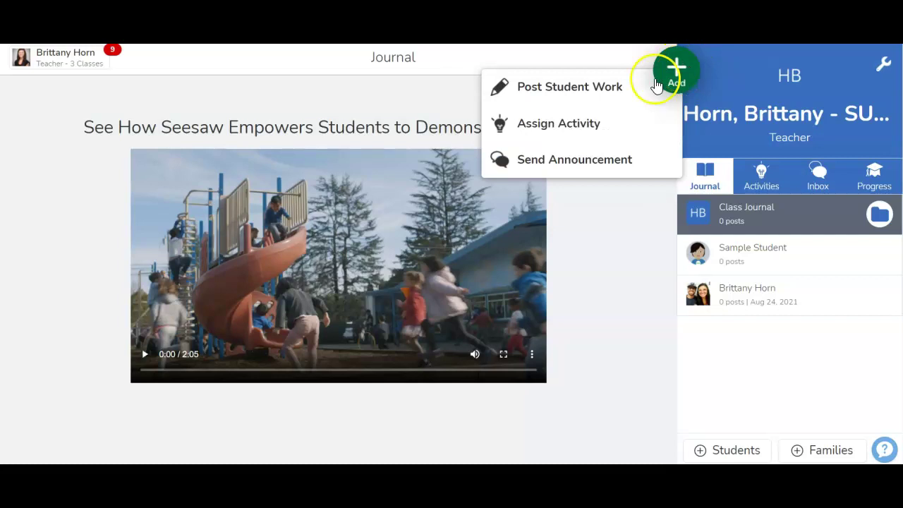
{"action": "left_click", "coordinate": [559, 125]}
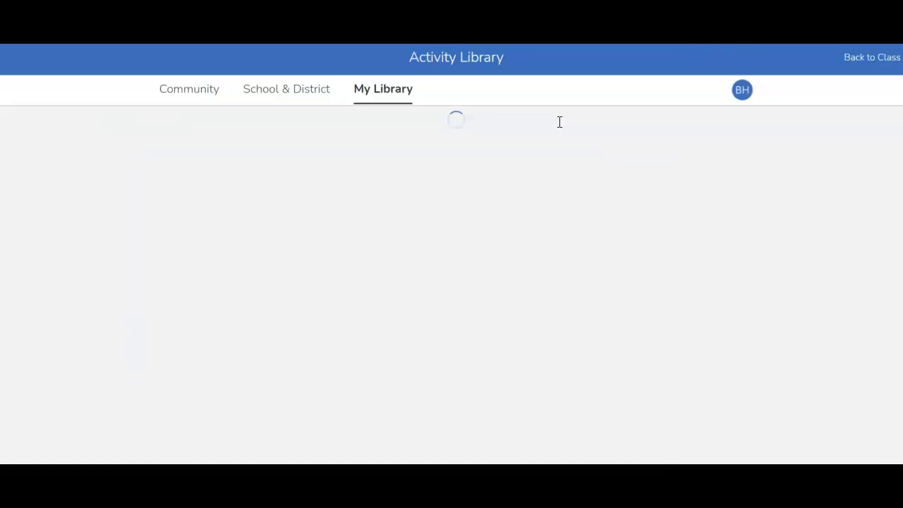
{"action": "scroll", "coordinate": [416, 212], "scroll_direction": "down", "scroll_amount": 3}
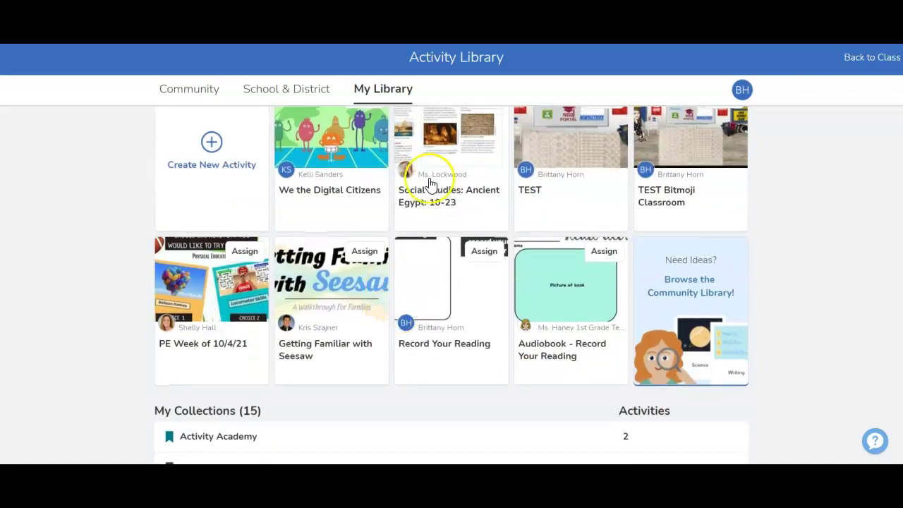
{"action": "scroll", "coordinate": [416, 212], "scroll_direction": "up", "scroll_amount": 3}
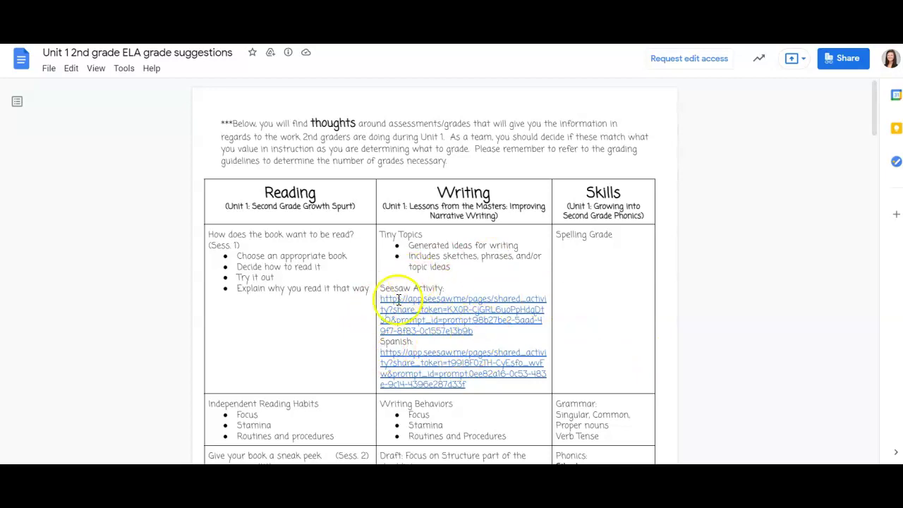
- Follow the Tiny Topics Seesaw Activity link in the doc's Writing column
{"action": "left_click", "coordinate": [453, 310]}
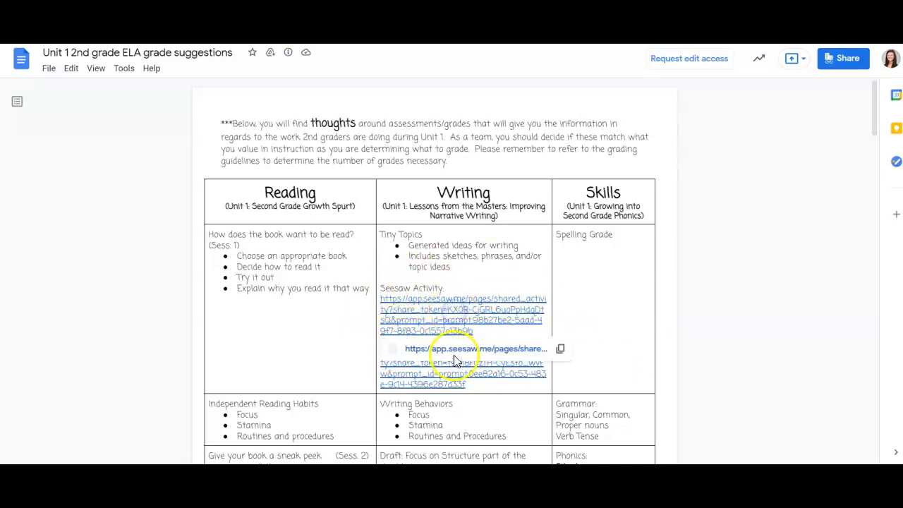
{"action": "left_click", "coordinate": [455, 353]}
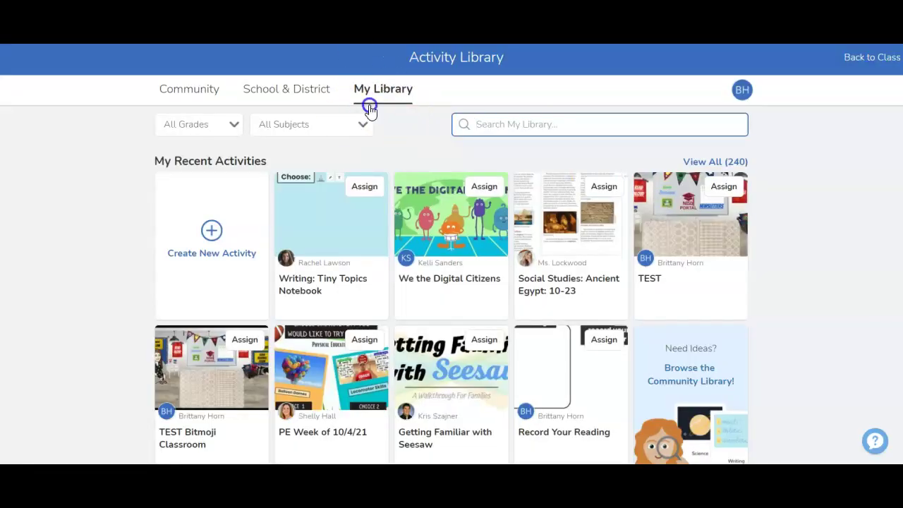
- Start assigning Writing: Tiny Topics Notebook from the activity library
{"action": "left_click", "coordinate": [860, 59]}
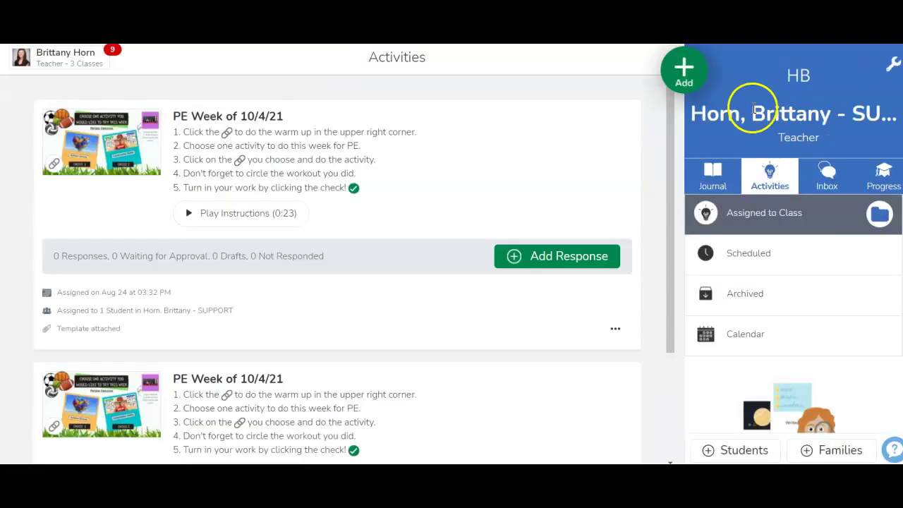
{"action": "left_click", "coordinate": [698, 72]}
{"action": "left_click", "coordinate": [585, 127]}
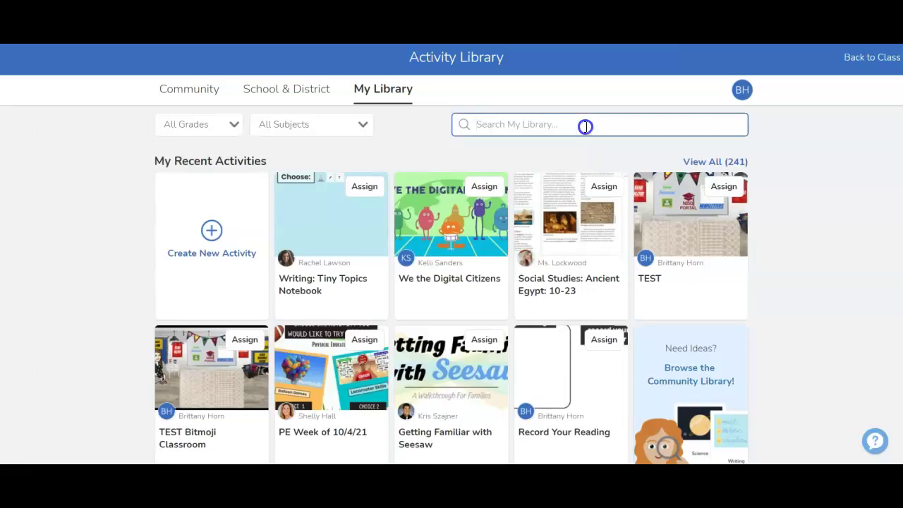
{"action": "left_click", "coordinate": [369, 188]}
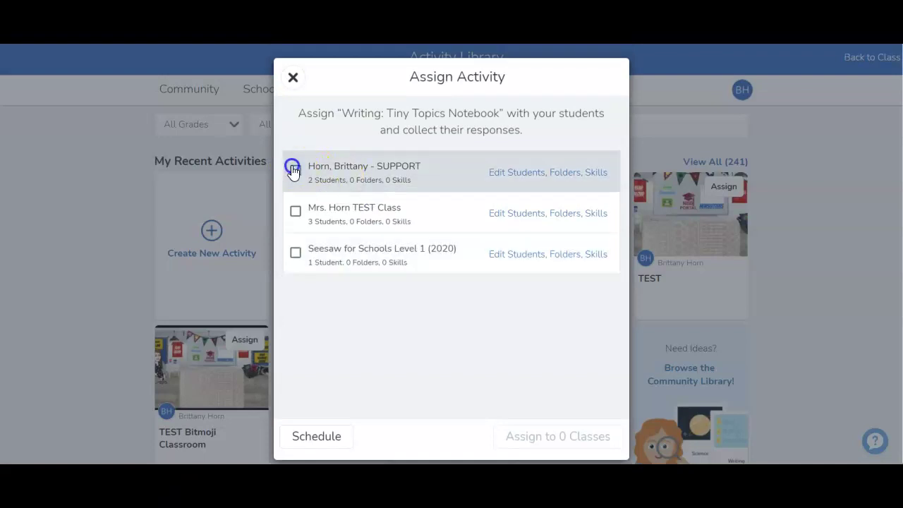
- Choose the SUPPORT class as recipient, keeping all of its students selected
{"action": "left_click", "coordinate": [295, 170]}
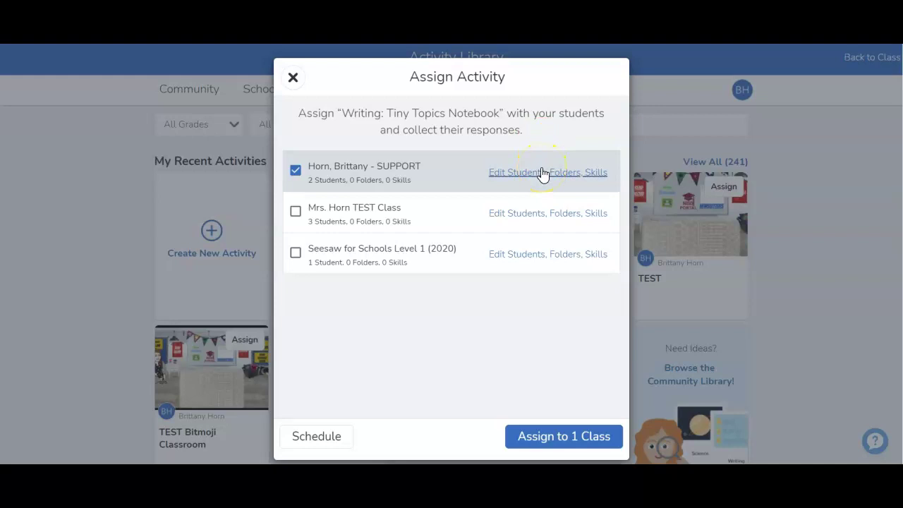
{"action": "left_click", "coordinate": [541, 173]}
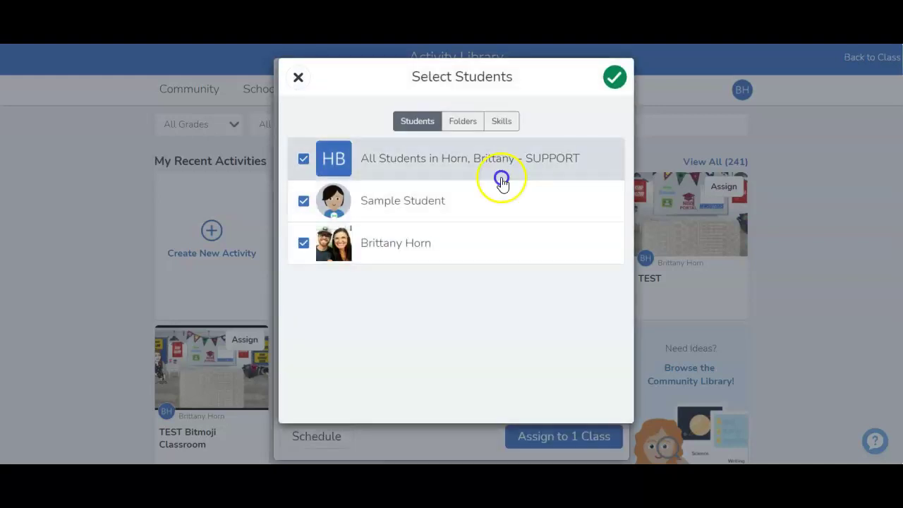
{"action": "left_click", "coordinate": [304, 162]}
{"action": "left_click", "coordinate": [309, 197]}
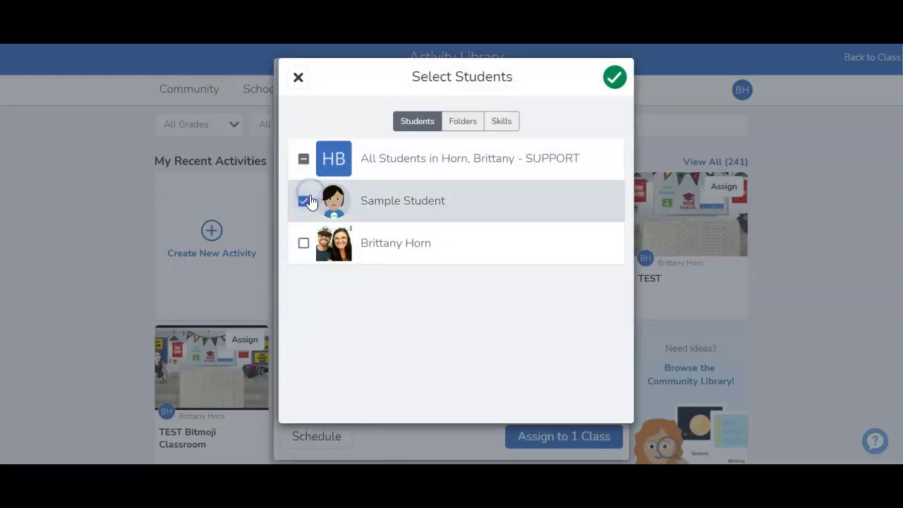
{"action": "left_click", "coordinate": [300, 160]}
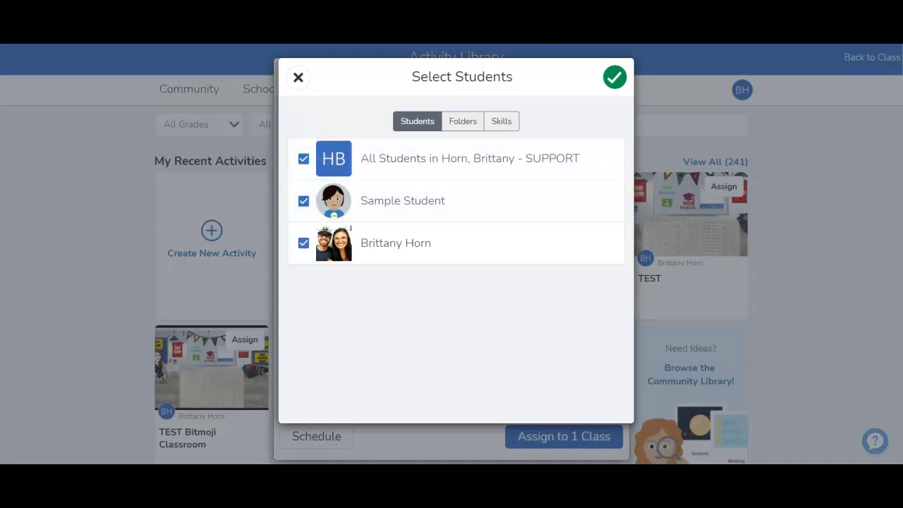
{"action": "left_click", "coordinate": [615, 79]}
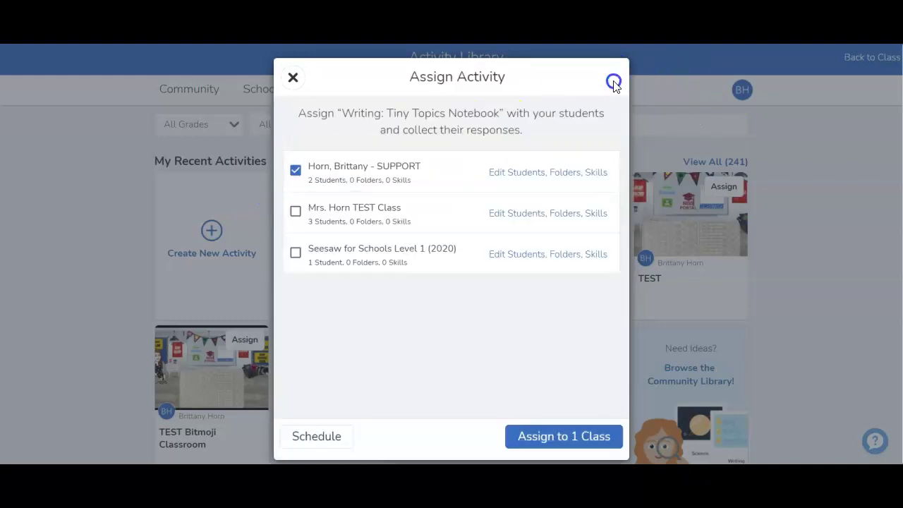
- Schedule the assignment for a specific date and time: Sep 01, 11:59 AM
{"action": "left_click", "coordinate": [311, 436]}
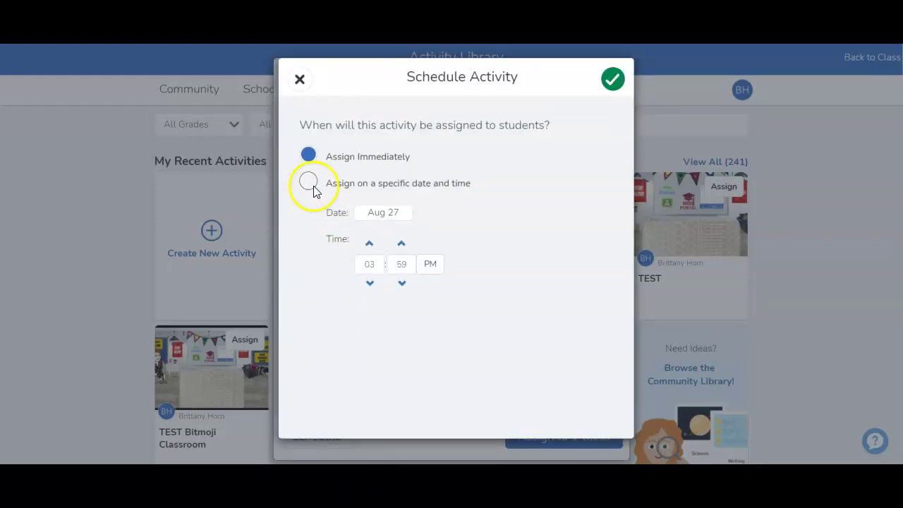
{"action": "left_click", "coordinate": [309, 183]}
{"action": "left_click", "coordinate": [383, 215]}
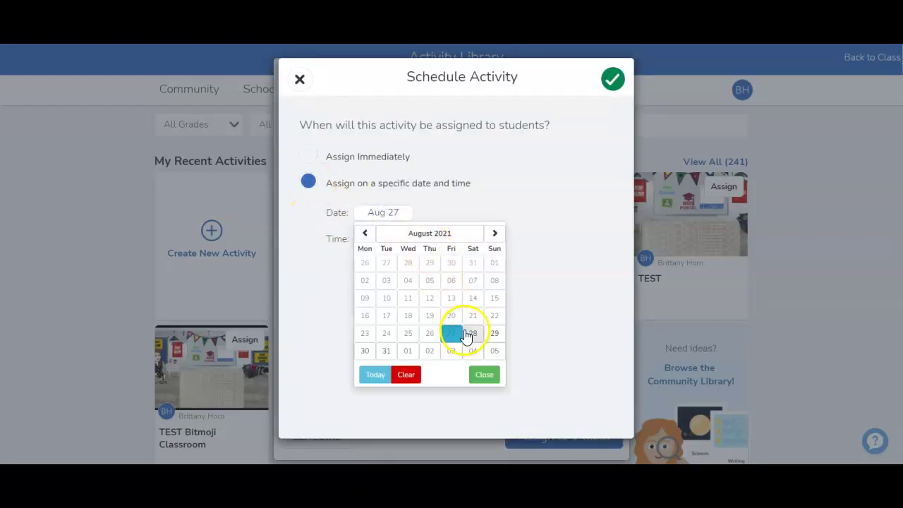
{"action": "left_click", "coordinate": [408, 350]}
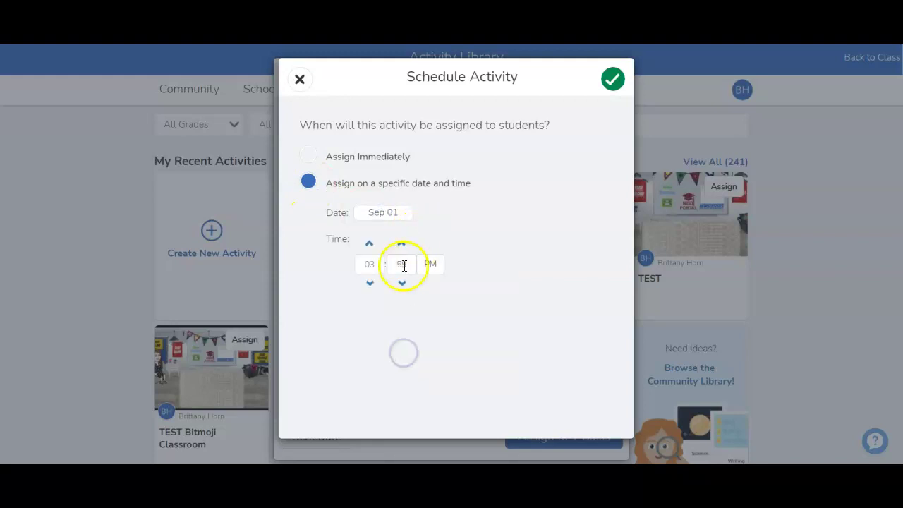
{"action": "left_click", "coordinate": [369, 283]}
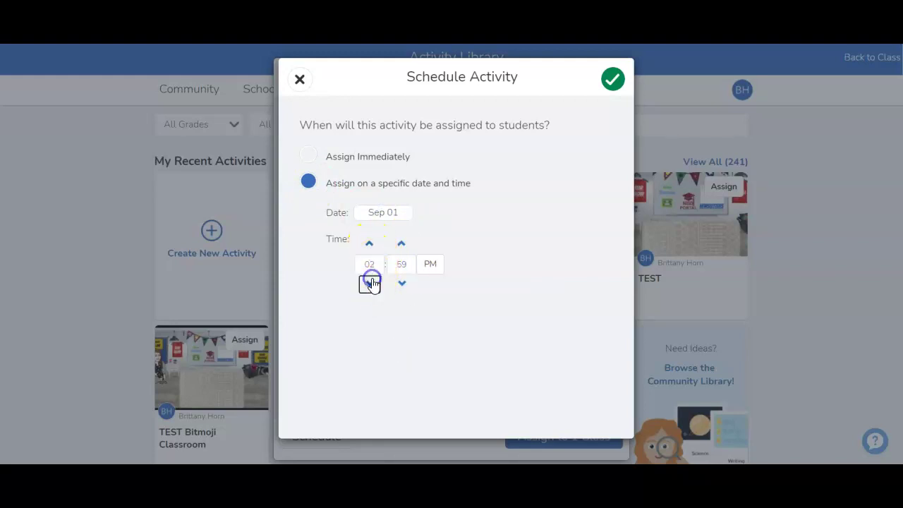
{"action": "left_click", "coordinate": [607, 79]}
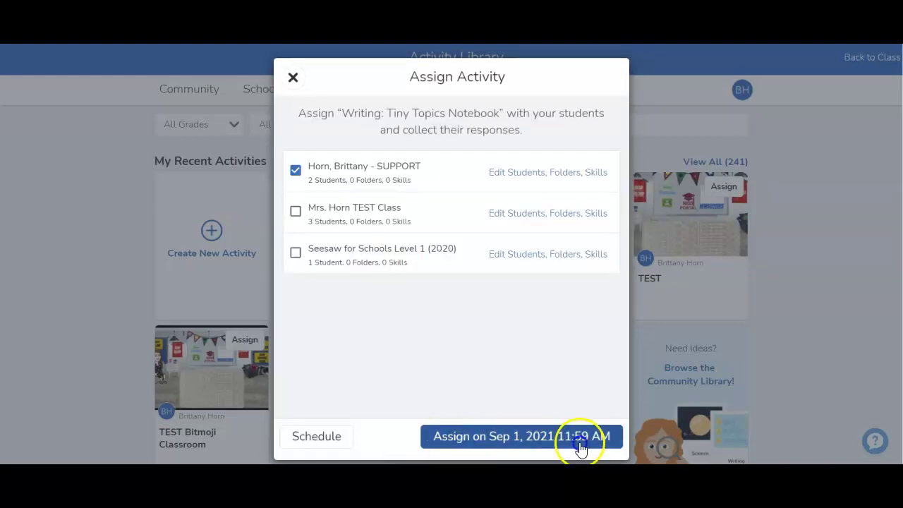
{"action": "left_click", "coordinate": [346, 442]}
- Confirm the Sep 1, 2021 11:59 AM assignment and open the class journal
{"action": "left_click", "coordinate": [545, 431]}
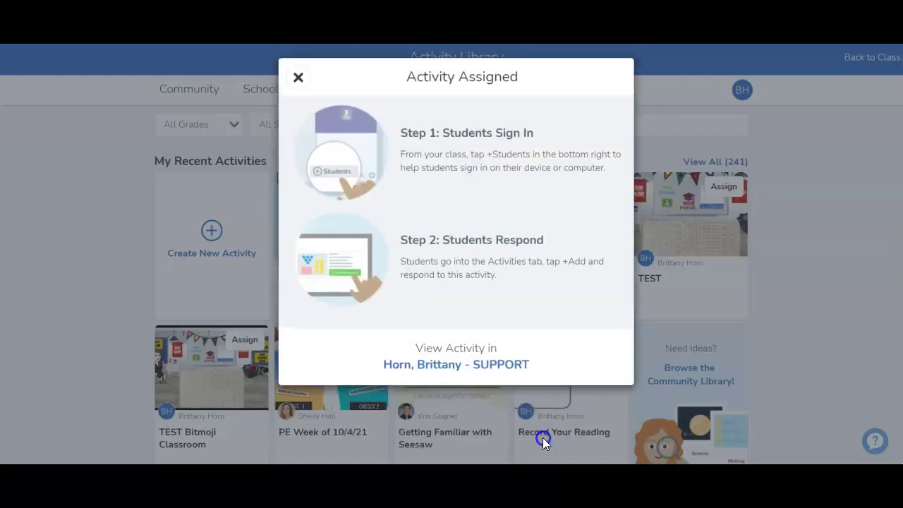
{"action": "left_click", "coordinate": [471, 366]}
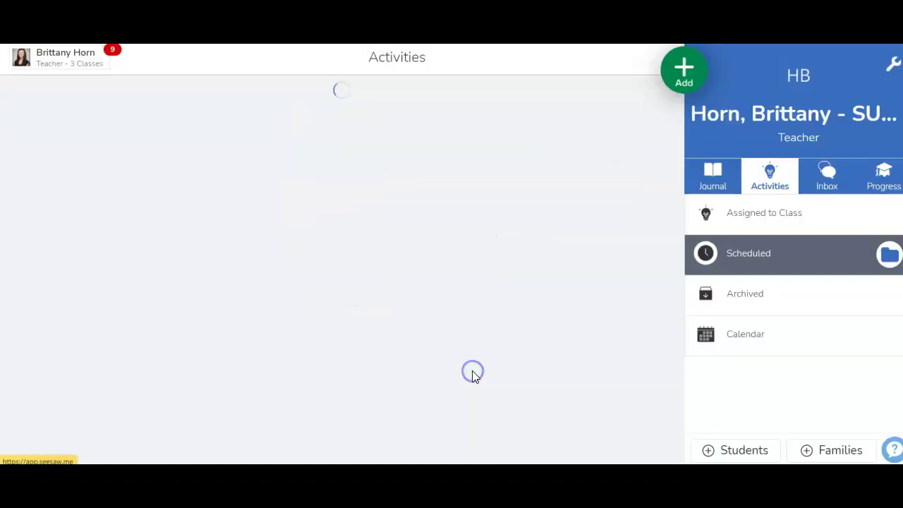
{"action": "left_click", "coordinate": [725, 185]}
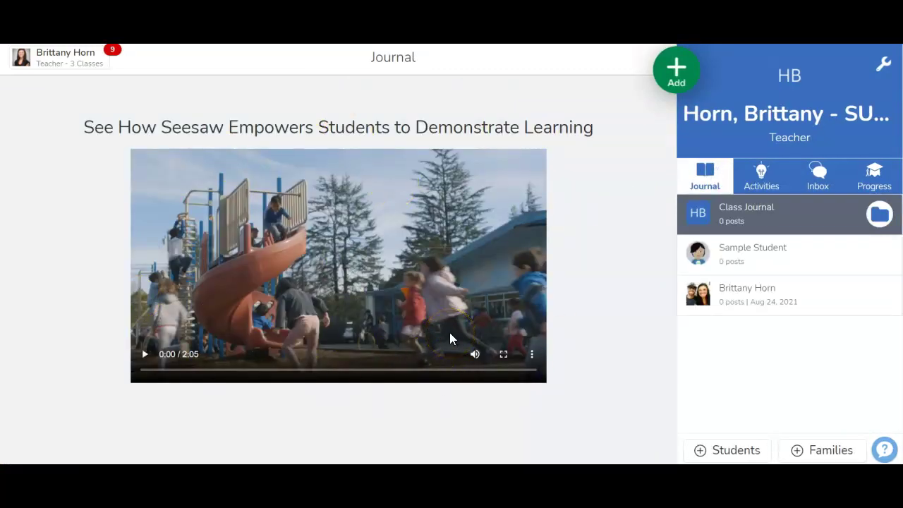
- Check the class's Scheduled activities, then the Assigned to Class list
{"action": "left_click", "coordinate": [756, 181]}
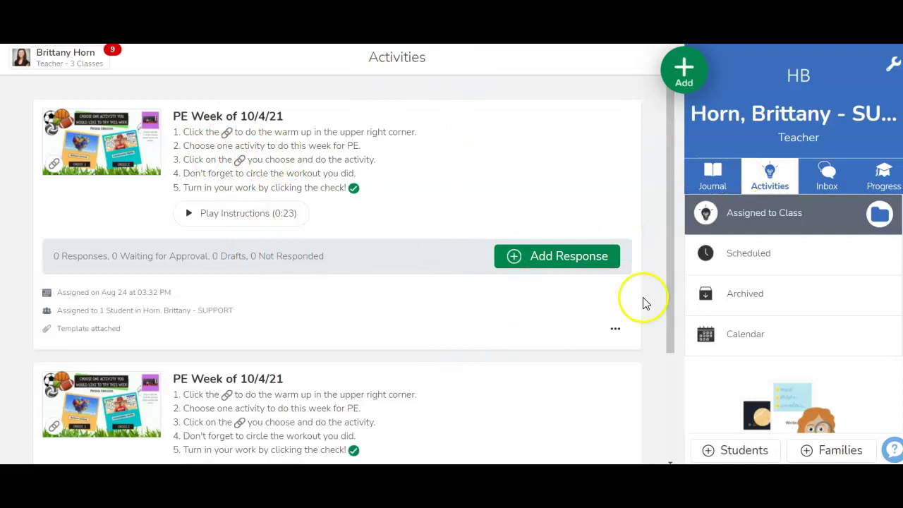
{"action": "left_click", "coordinate": [766, 270]}
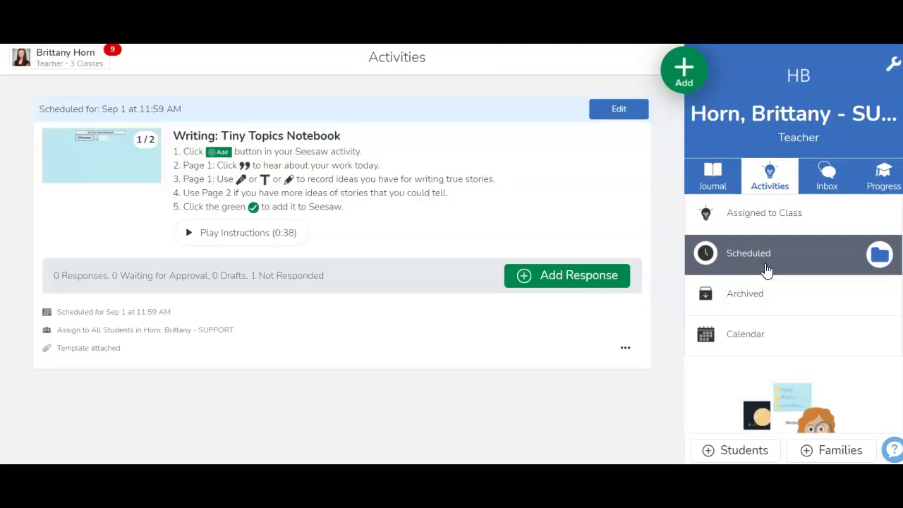
{"action": "left_click", "coordinate": [762, 214]}
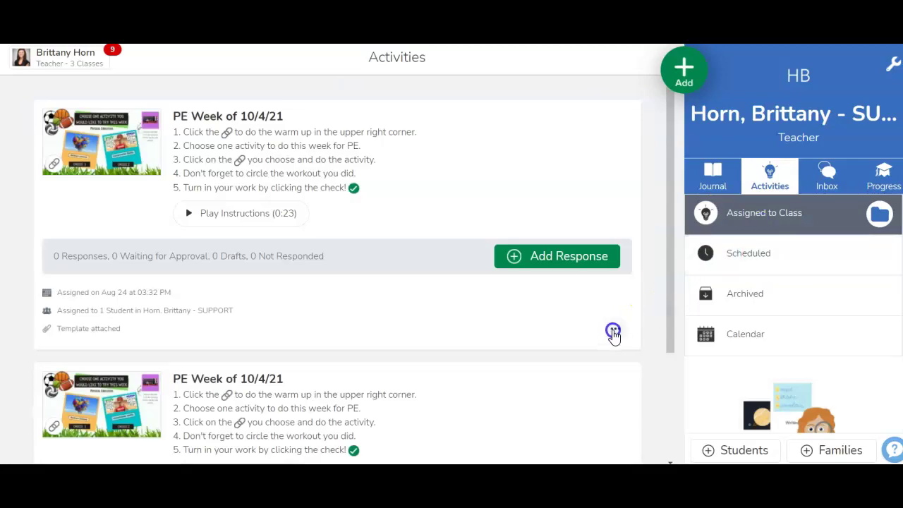
- Open and dismiss the options menus on both PE Week activities
{"action": "left_click", "coordinate": [614, 332]}
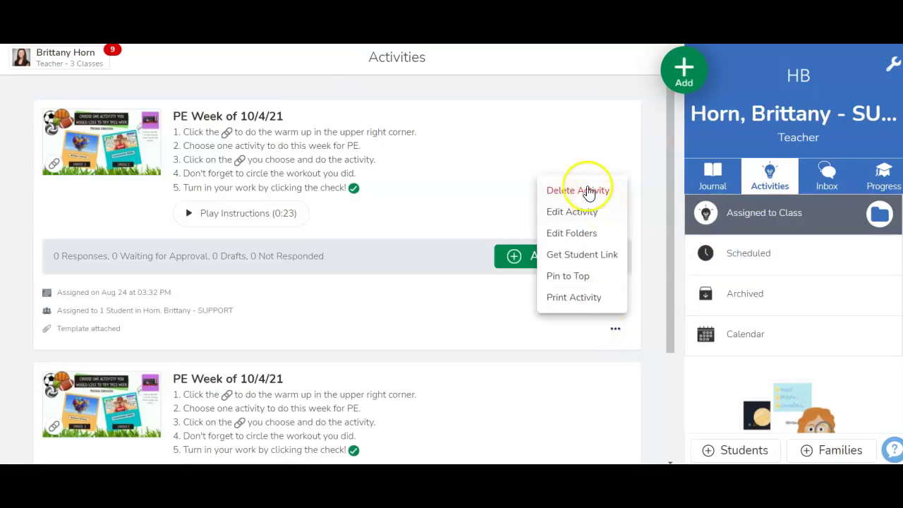
{"action": "left_click", "coordinate": [629, 256]}
{"action": "scroll", "coordinate": [654, 294], "scroll_direction": "down", "scroll_amount": 2}
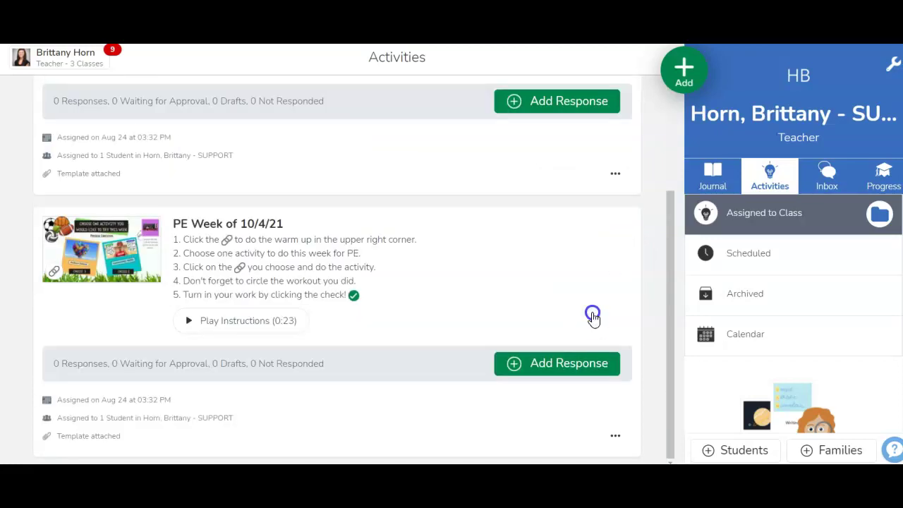
{"action": "left_click", "coordinate": [611, 432]}
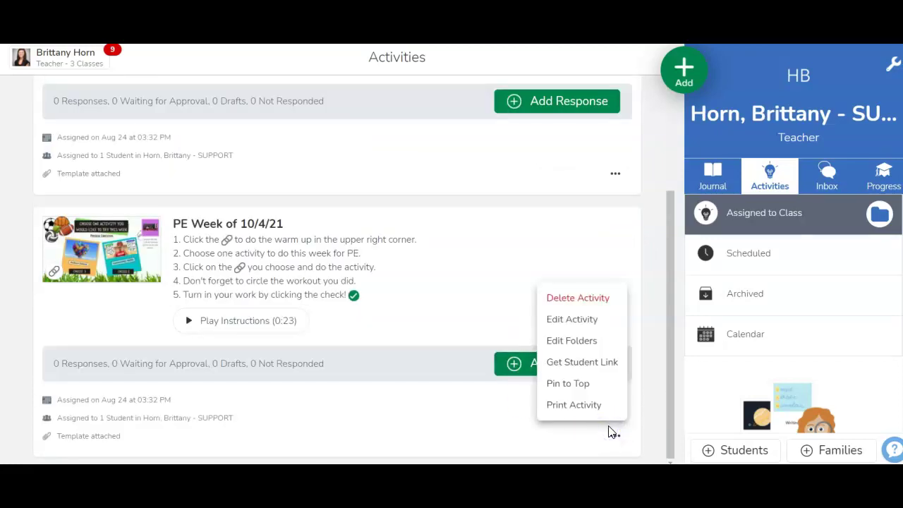
{"action": "left_click", "coordinate": [610, 432]}
{"action": "left_click", "coordinate": [661, 375]}
- View the Archived and Scheduled activity lists, then the class Journal
{"action": "left_click", "coordinate": [780, 305]}
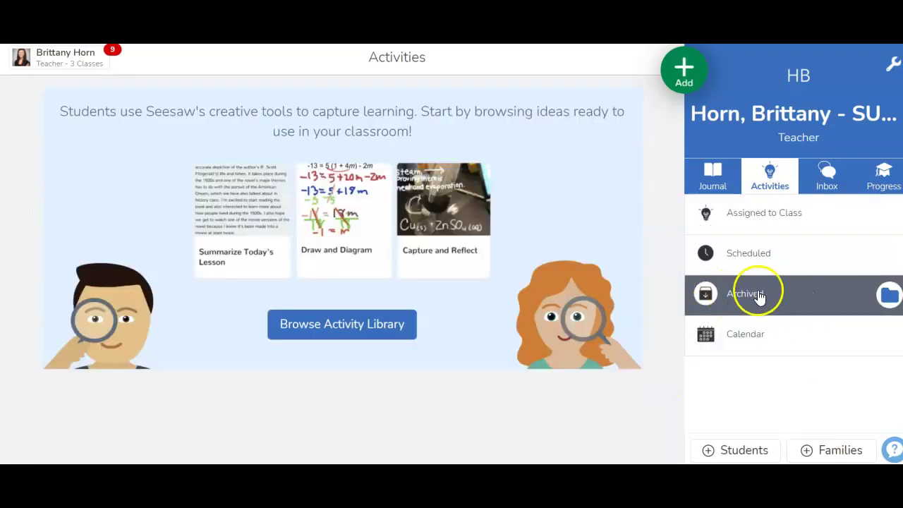
{"action": "left_click", "coordinate": [765, 255]}
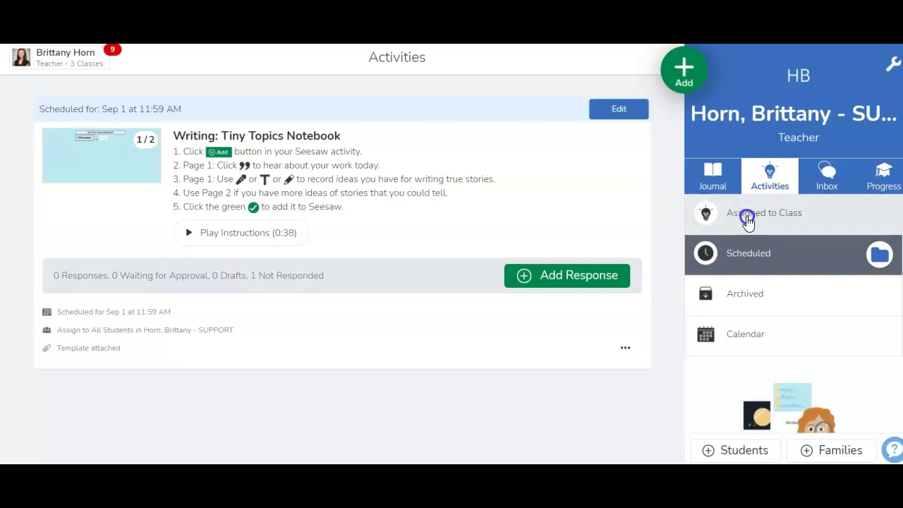
{"action": "left_click", "coordinate": [305, 212]}
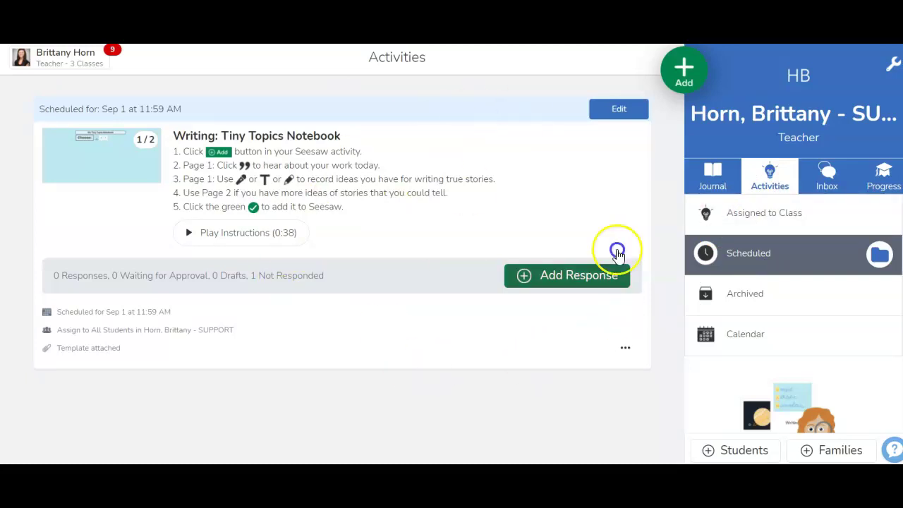
{"action": "left_click", "coordinate": [698, 196]}
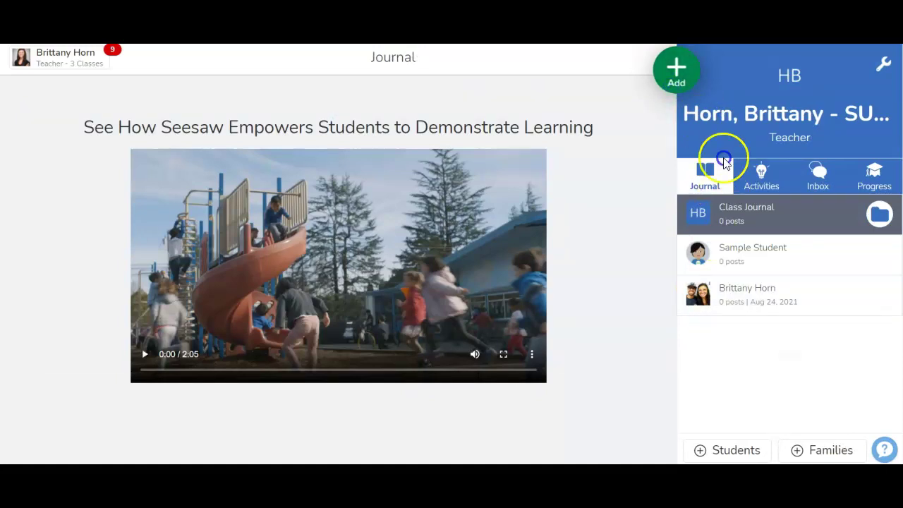
- Start a Sample Student response on PE Week of 10/4/21, then delete and start over
{"action": "left_click", "coordinate": [769, 177]}
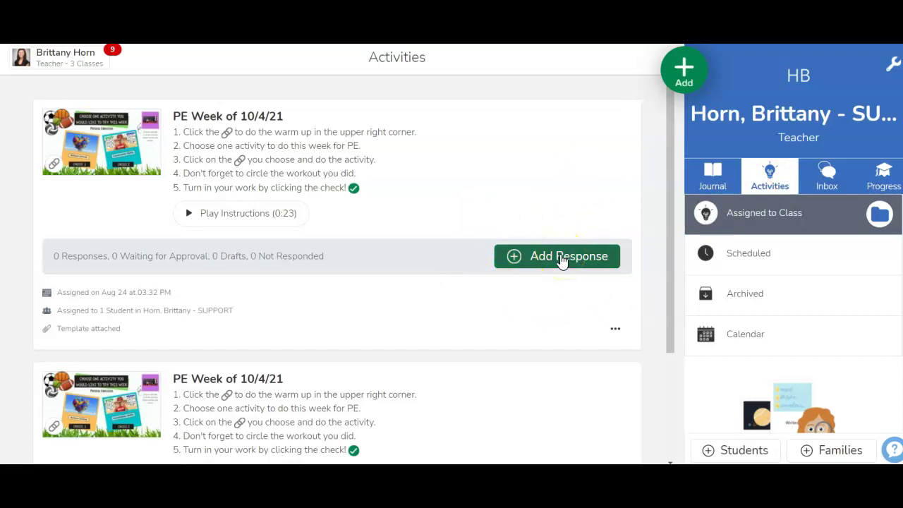
{"action": "left_click", "coordinate": [562, 260]}
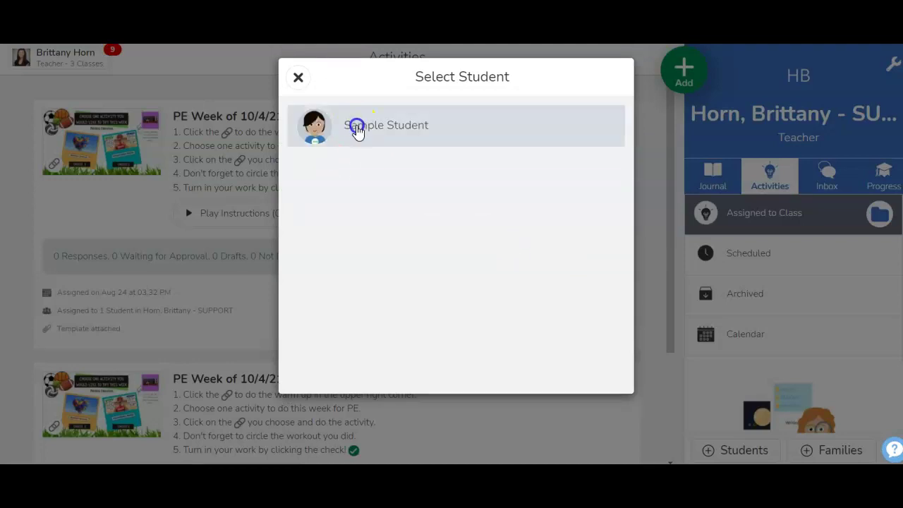
{"action": "left_click", "coordinate": [358, 127]}
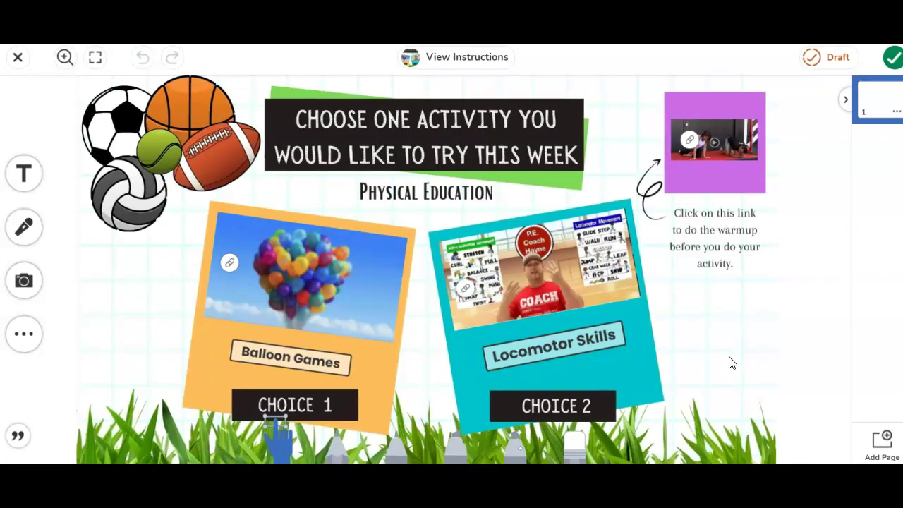
{"action": "left_click", "coordinate": [18, 56]}
{"action": "left_click", "coordinate": [434, 404]}
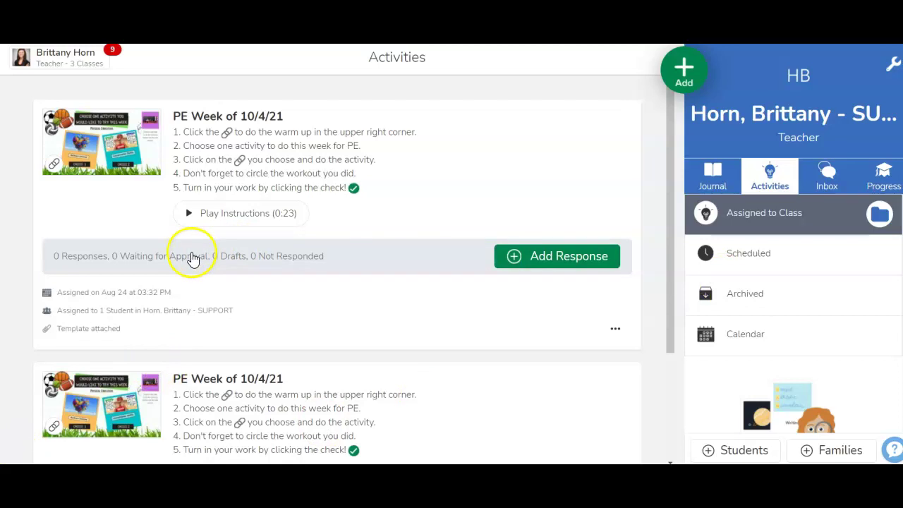
- Review the PE Week of 10/4/21 response details, then show the Aug 22–28 Progress page
{"action": "left_click", "coordinate": [165, 262]}
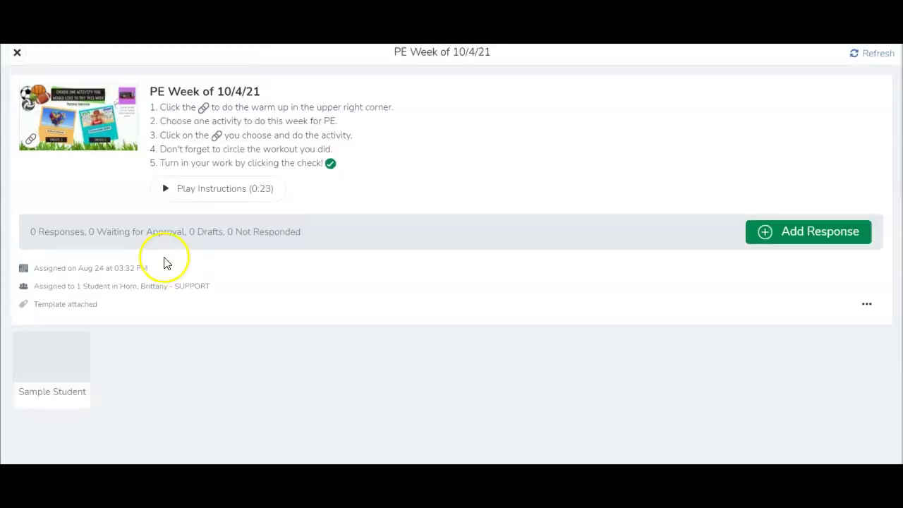
{"action": "left_click", "coordinate": [17, 52]}
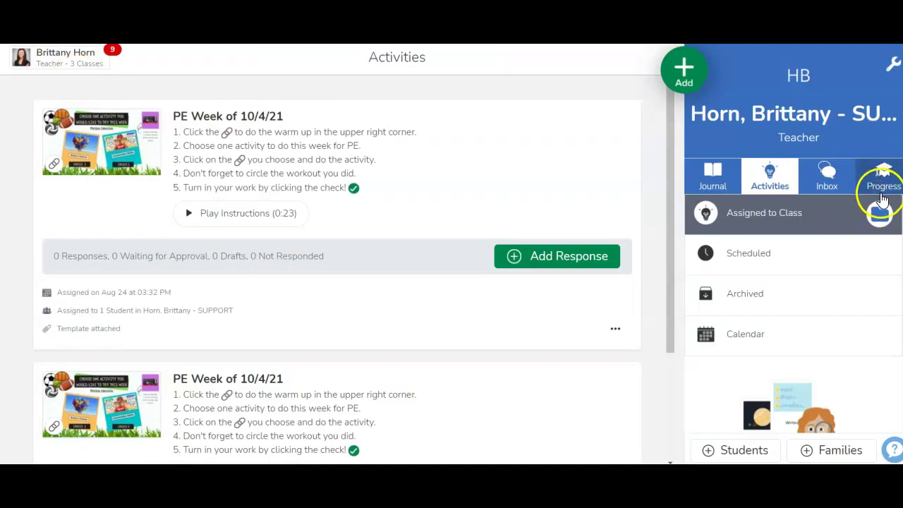
{"action": "left_click", "coordinate": [883, 177]}
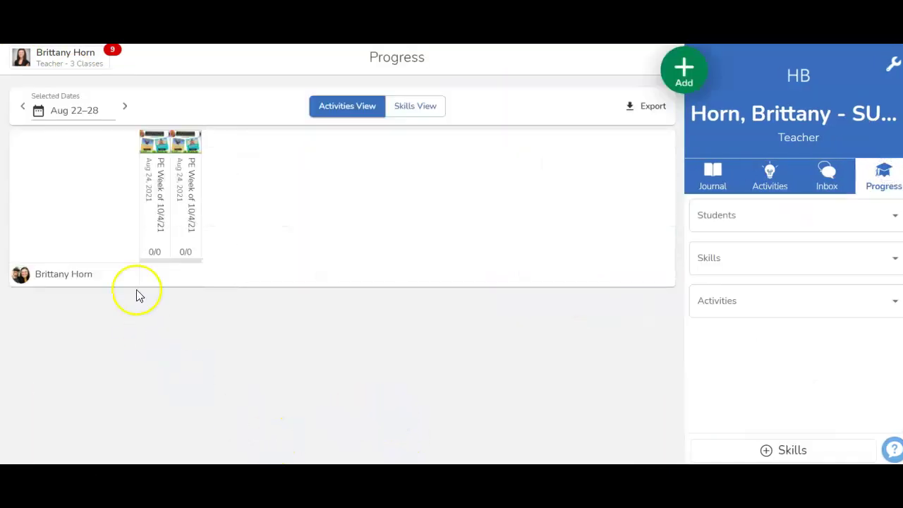